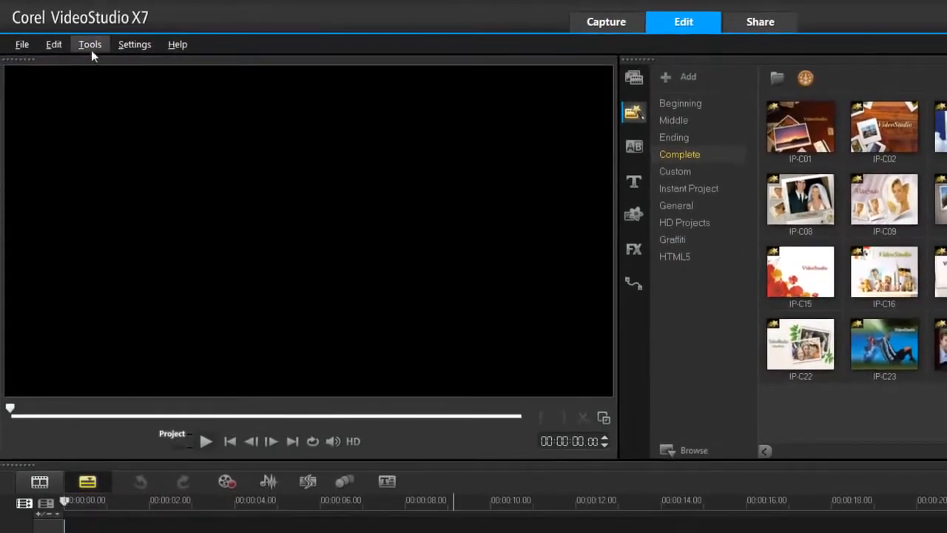
Launch FastFlick and preview the opening seconds of the preselected landscape template.
click(91, 45)
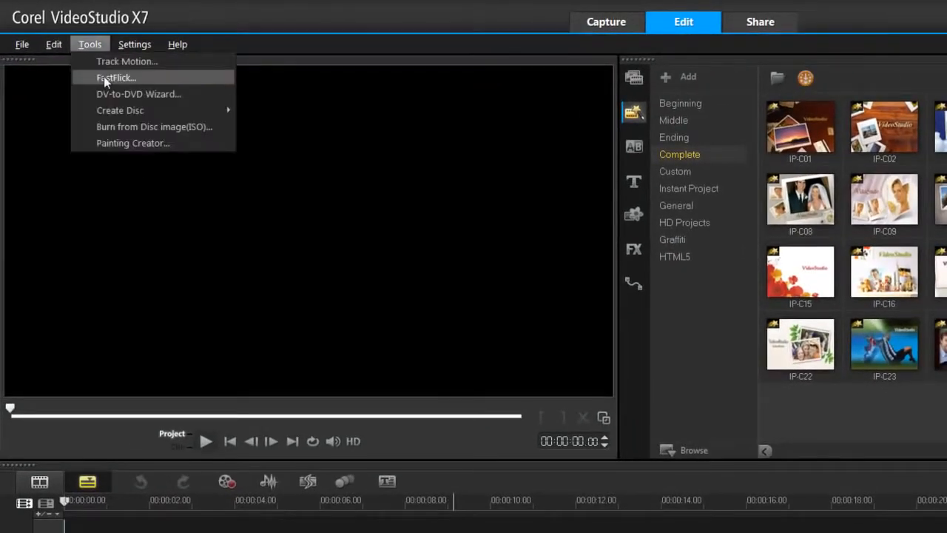
click(104, 77)
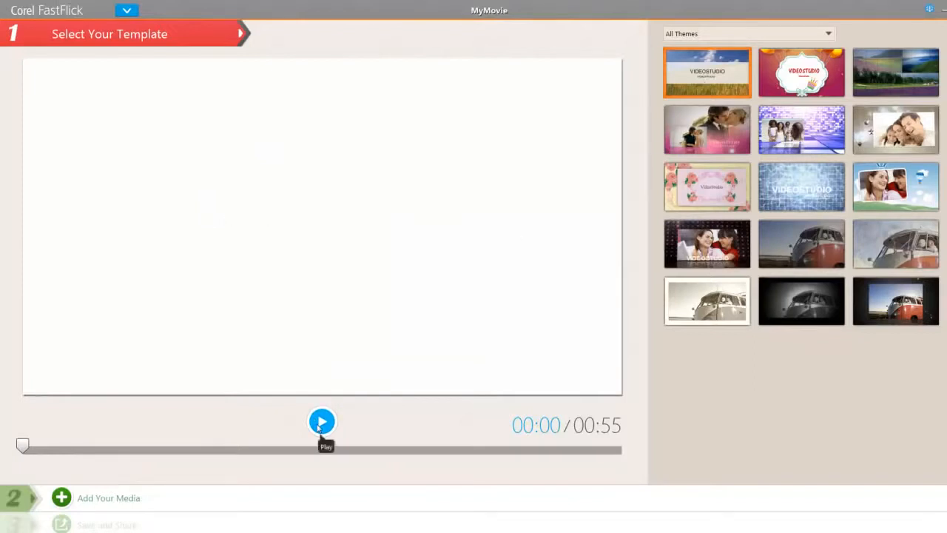
click(321, 422)
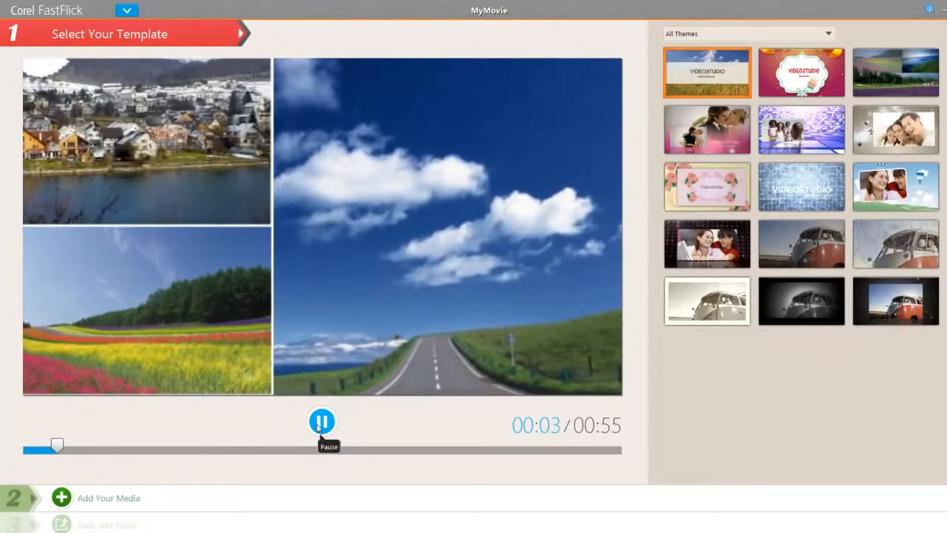
click(320, 424)
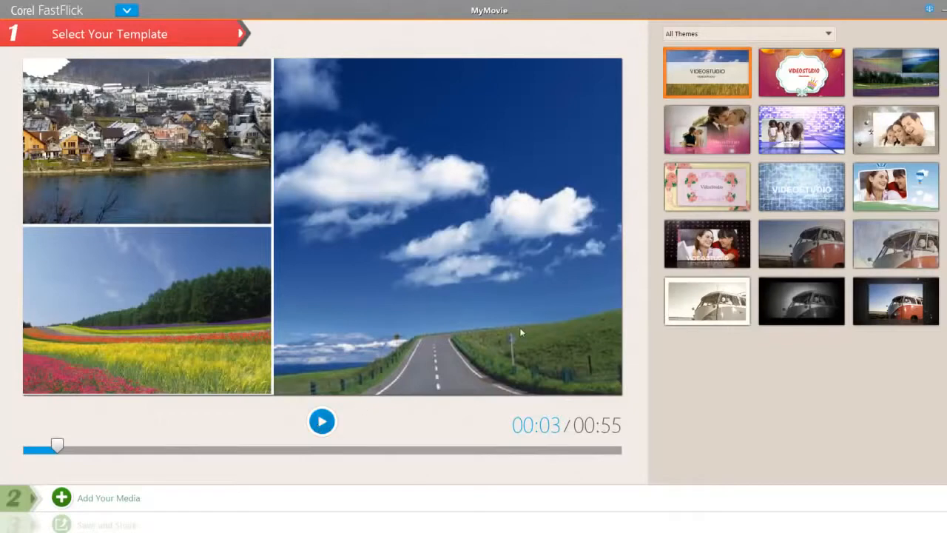
Choose the hot-air balloon template with the cloudy sky and green hills, and preview its opening.
click(901, 201)
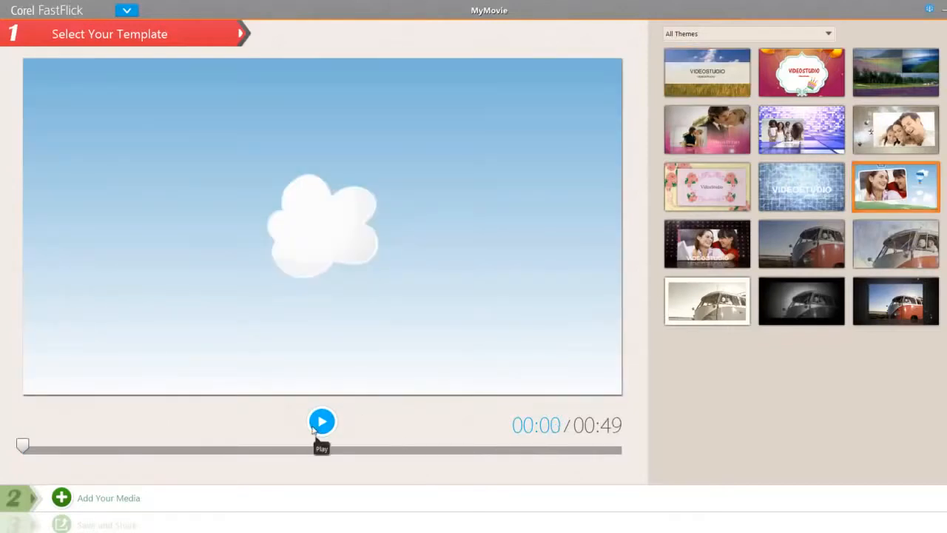
click(313, 427)
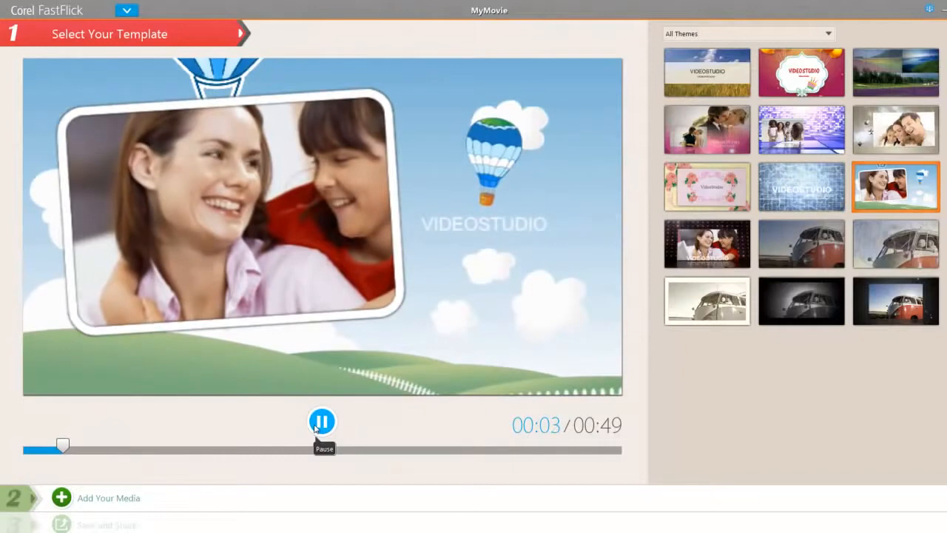
click(316, 425)
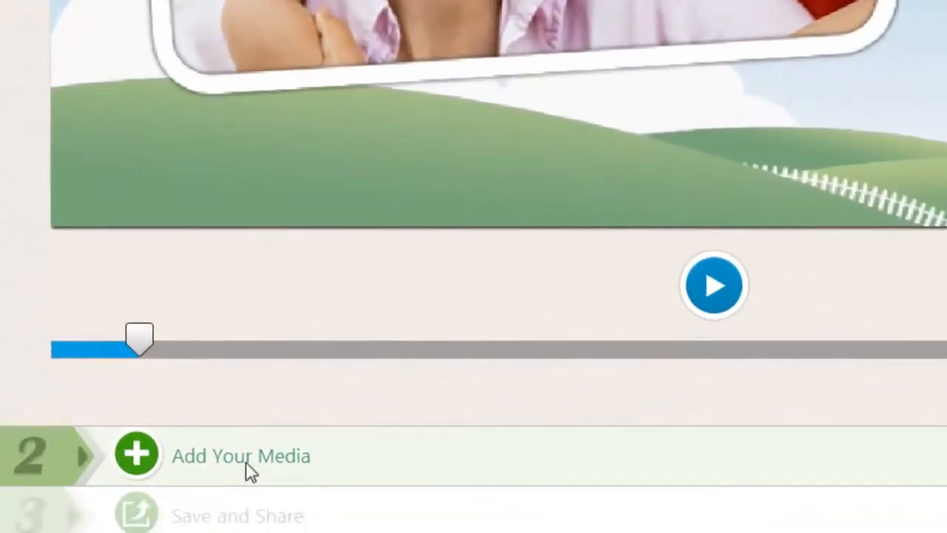
Add the seven school-event photos and video to the movie's media list and preview the opening.
click(246, 470)
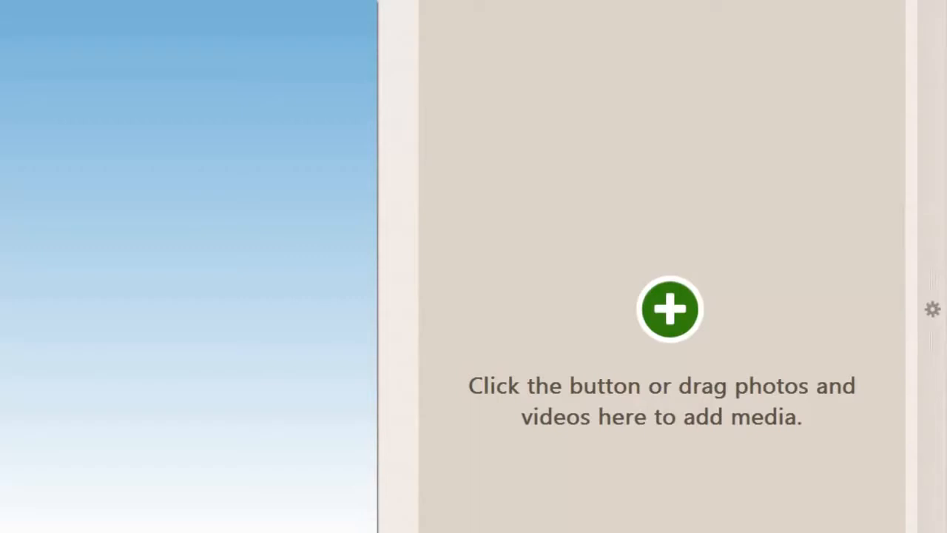
click(700, 325)
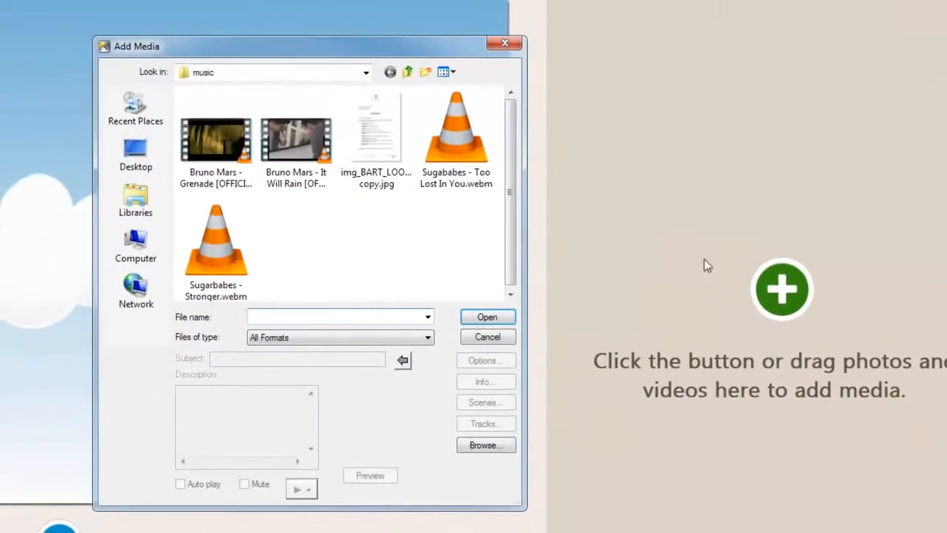
click(505, 43)
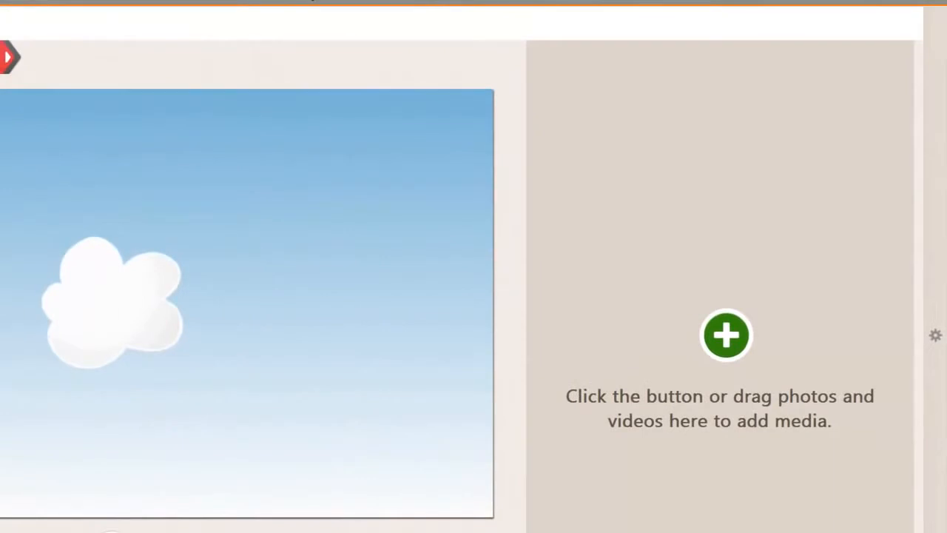
drag(901, 280, 699, 250)
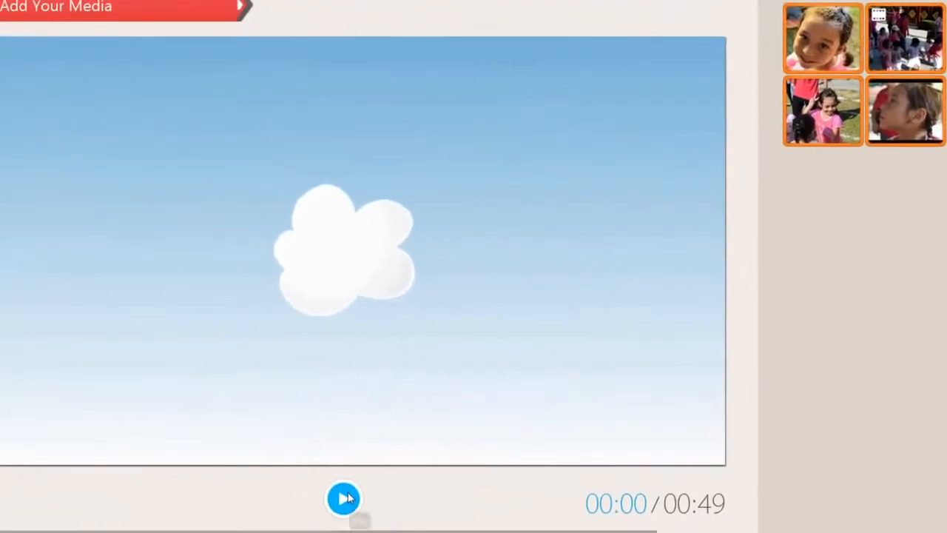
click(342, 498)
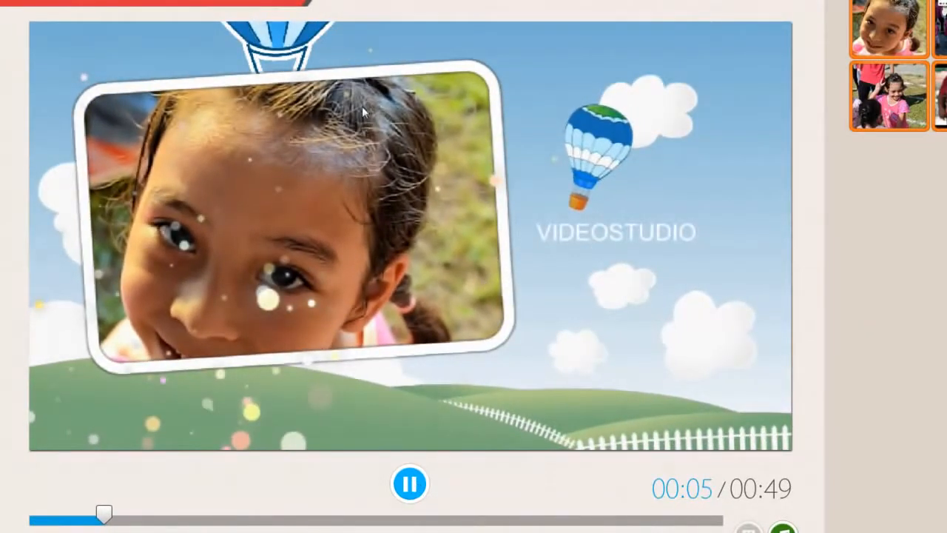
key(space)
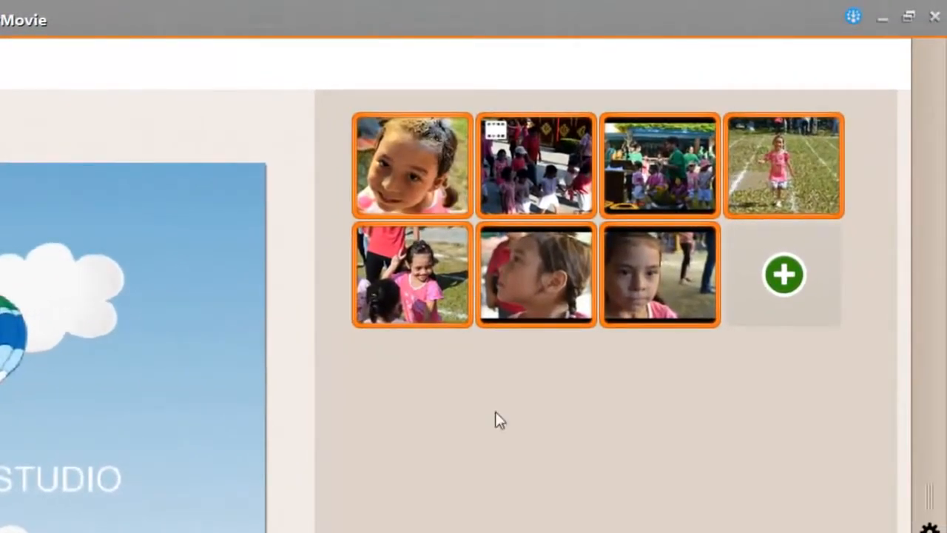
Delete the third media item, the group scene with people in green shirts, from the media list.
click(655, 185)
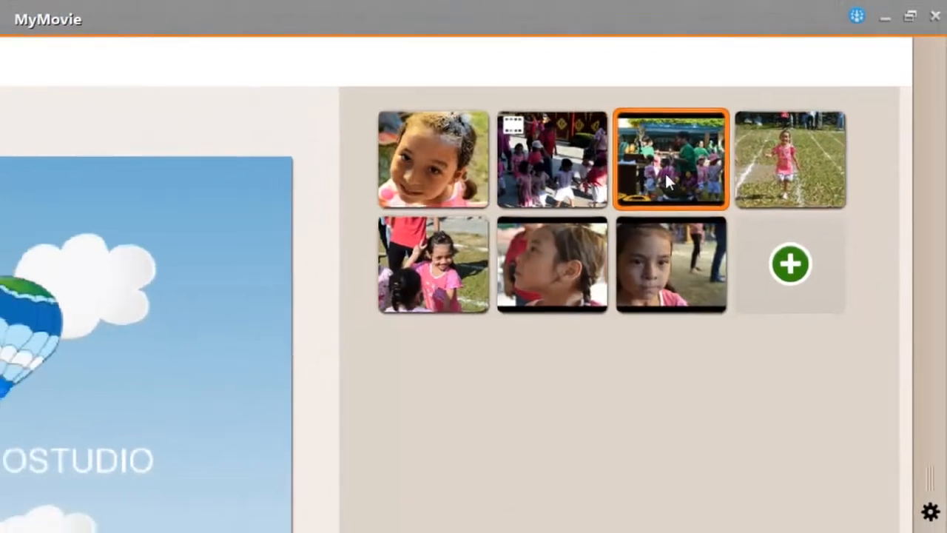
right_click(655, 184)
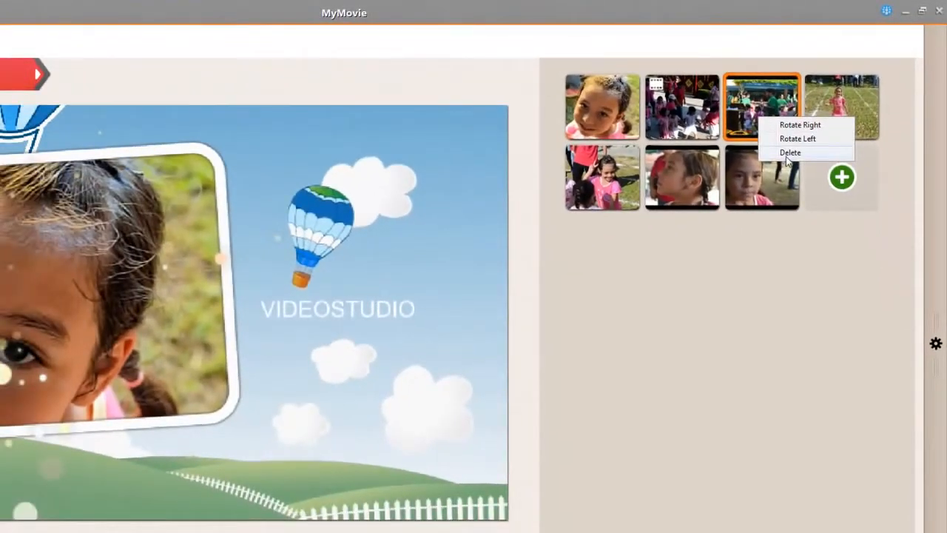
click(790, 153)
click(342, 366)
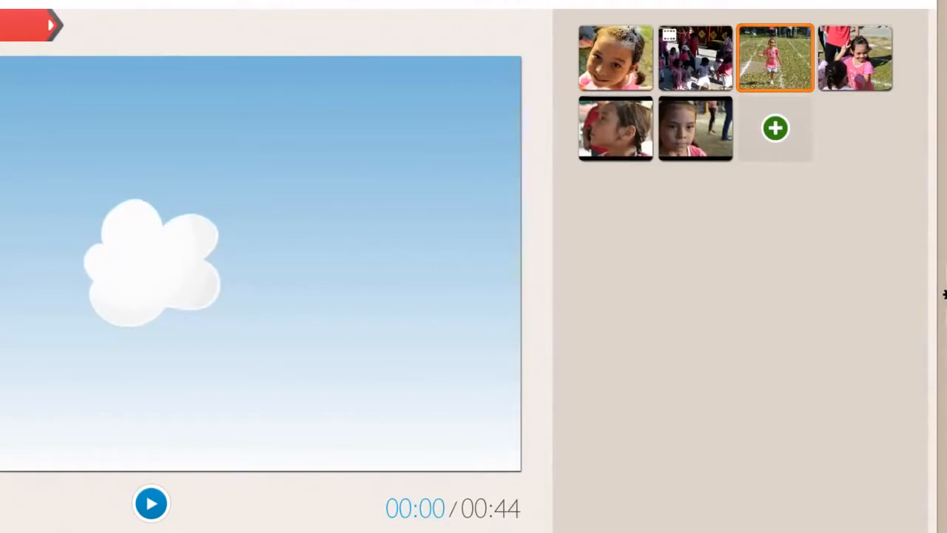
Add another batch of event photos and the video to the media list and preview the opening.
mouse_move(943, 294)
mouse_down()
mouse_move(814, 214)
mouse_move(783, 133)
mouse_up()
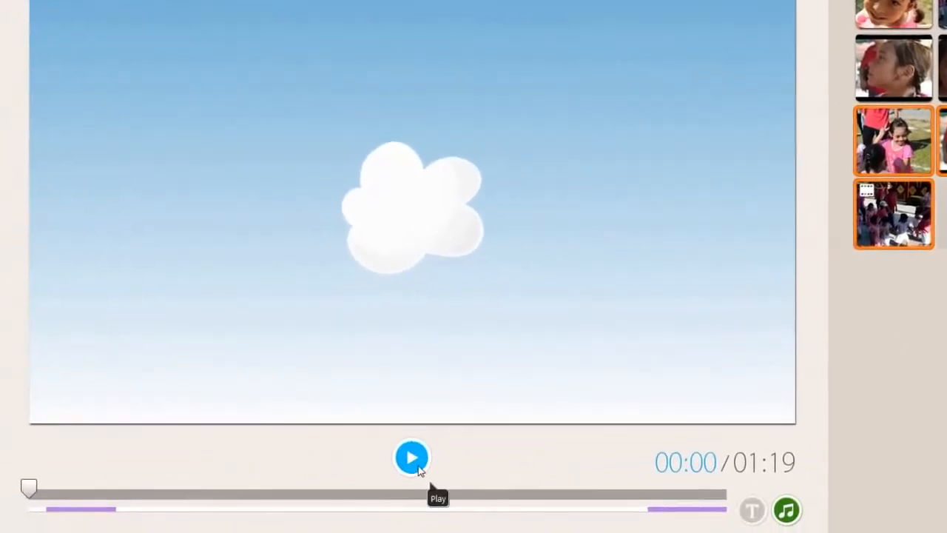
click(418, 469)
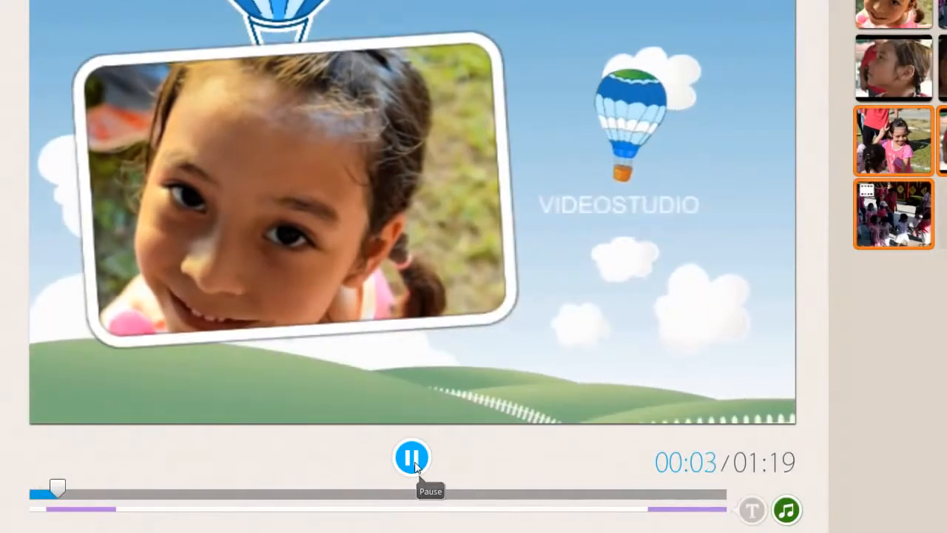
click(412, 458)
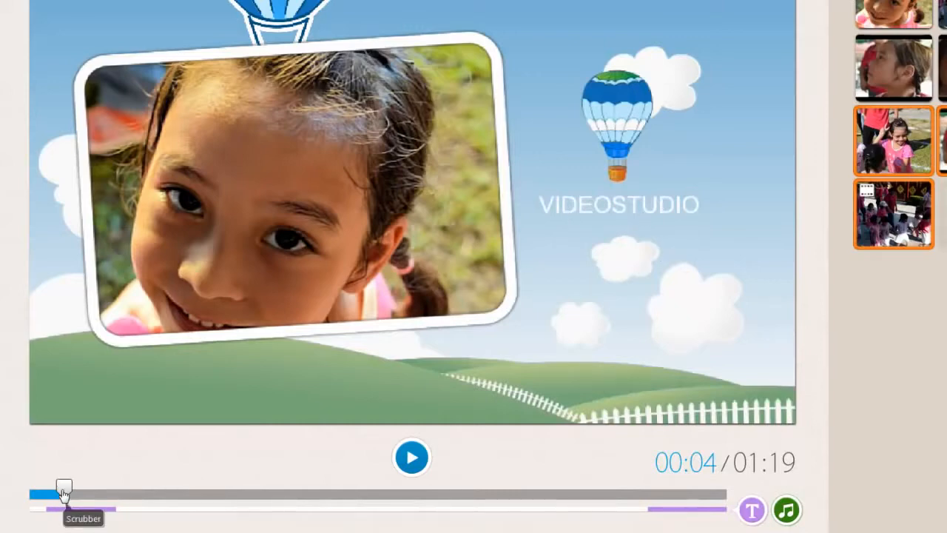
Go to about 00:07 in the movie and replace the VIDEOSTUDIO title text with "April".
drag(71, 492, 127, 491)
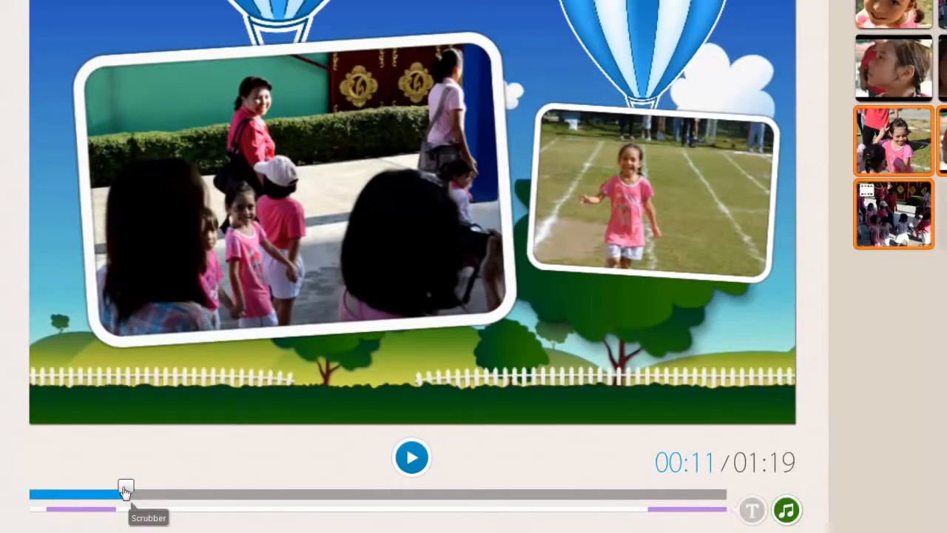
drag(125, 489, 86, 490)
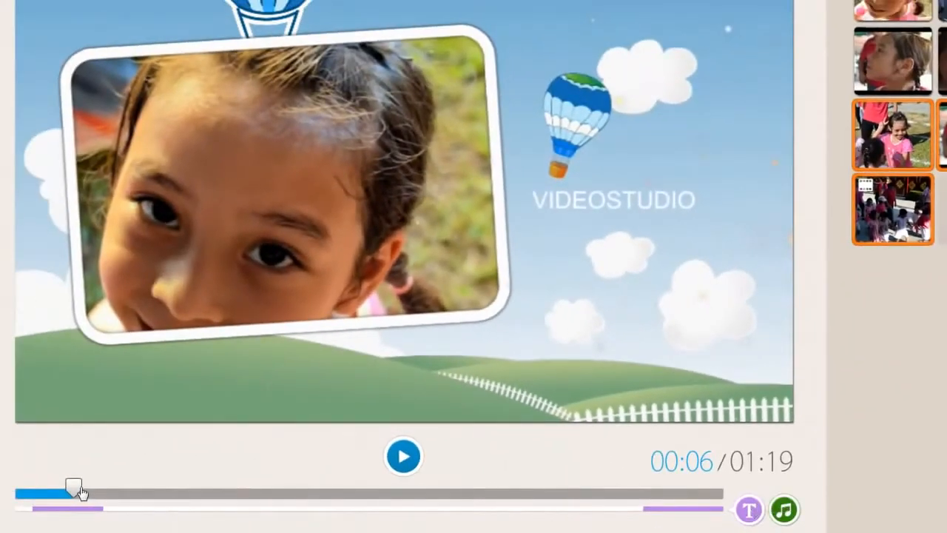
mouse_move(80, 490)
mouse_down()
mouse_move(131, 488)
mouse_move(85, 492)
mouse_up()
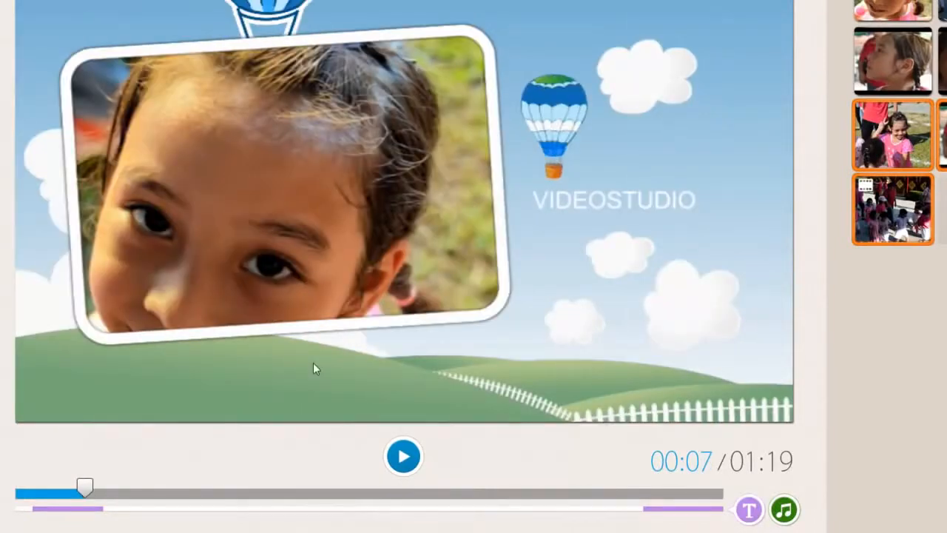
click(750, 510)
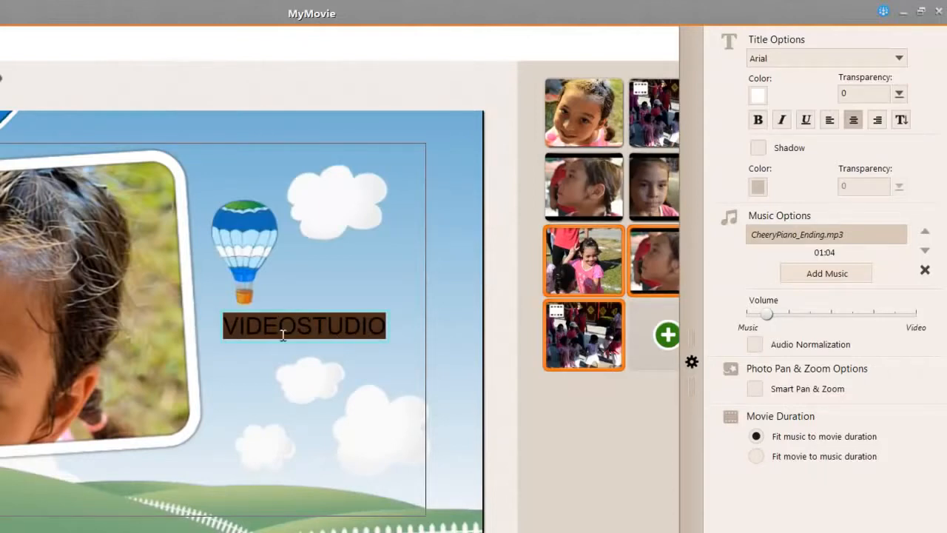
text(April)
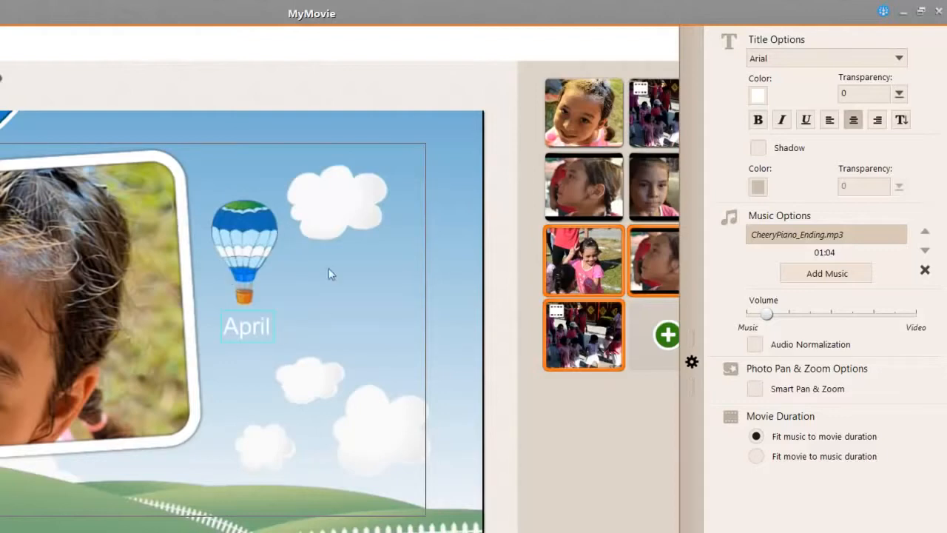
Enlarge the "April" title to roughly twice its size on the opening scene.
click(343, 356)
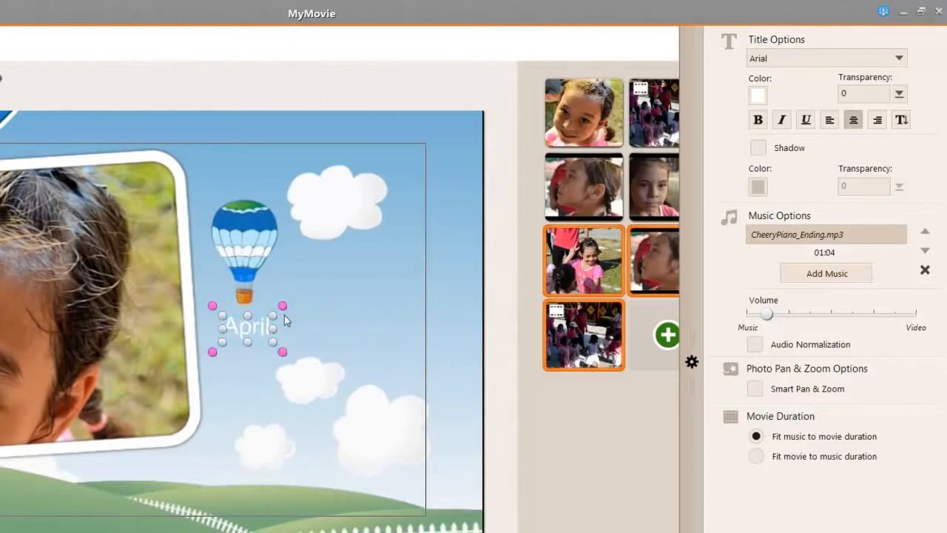
drag(273, 316, 348, 270)
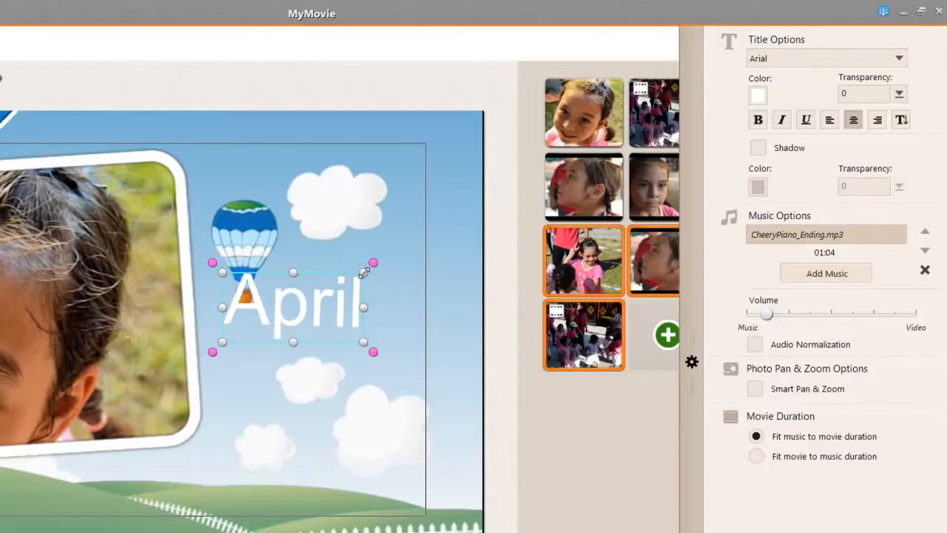
drag(364, 273, 329, 296)
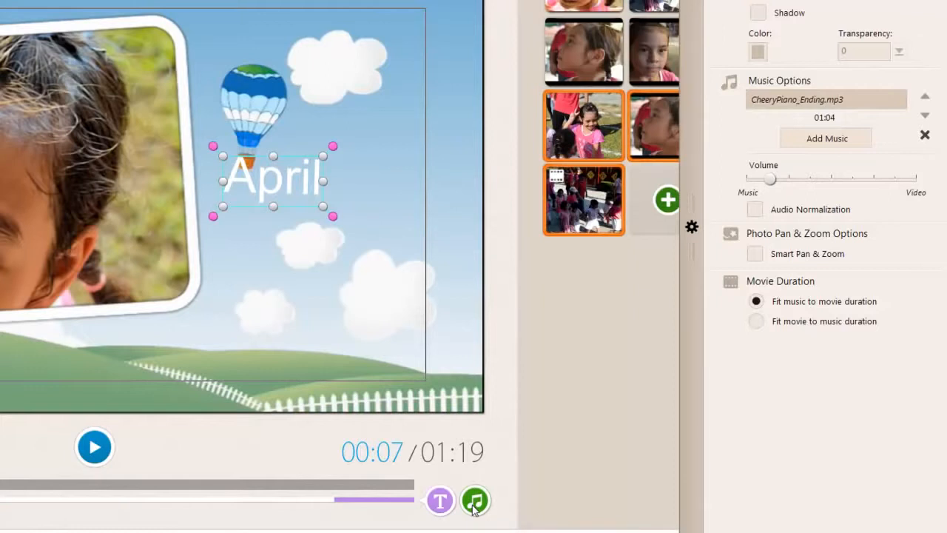
Add the file "29 - Computer Says Yer!.mp3" from the Desktop to the movie's background music.
click(691, 229)
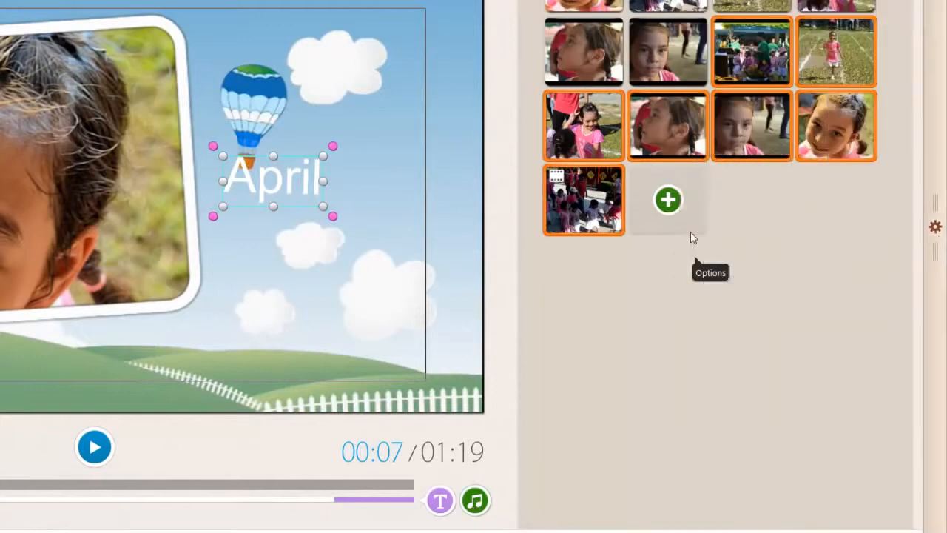
click(936, 229)
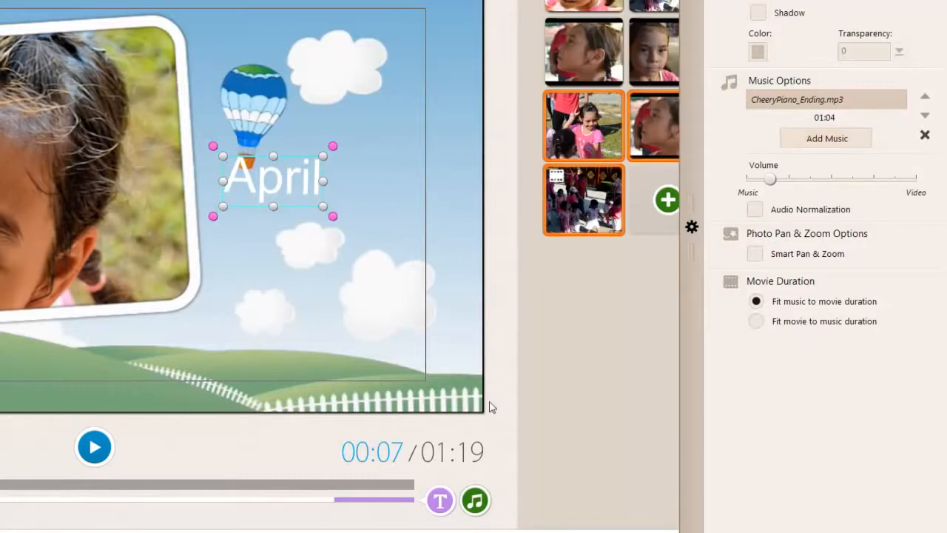
click(805, 146)
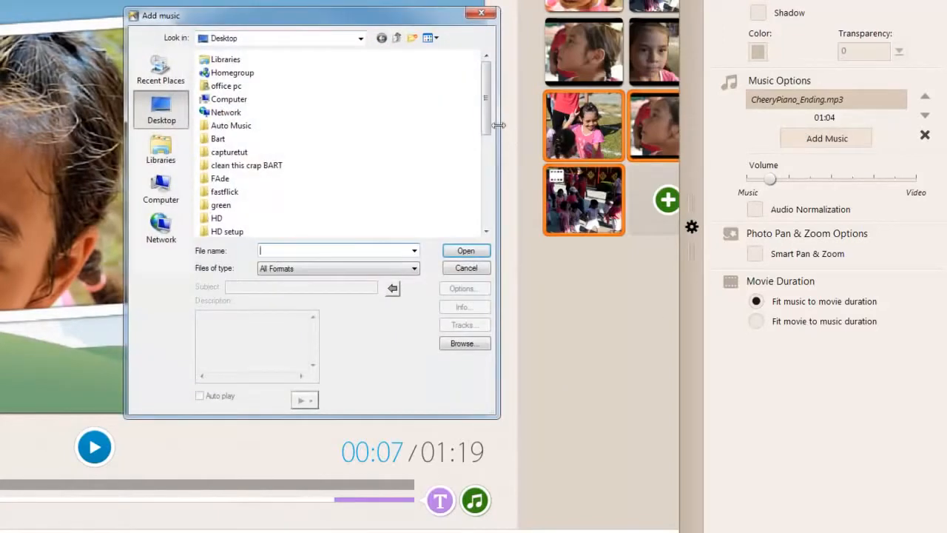
drag(488, 128, 485, 219)
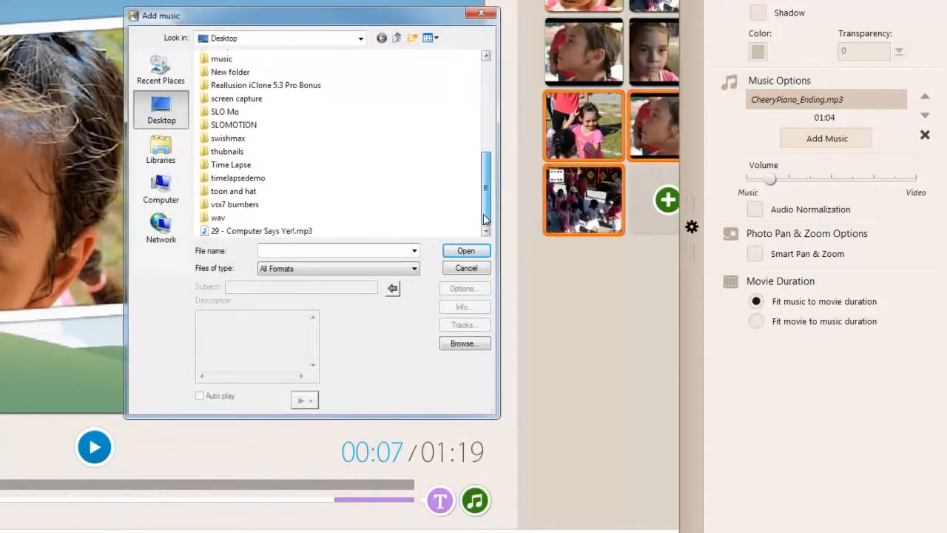
click(229, 234)
double_click(230, 232)
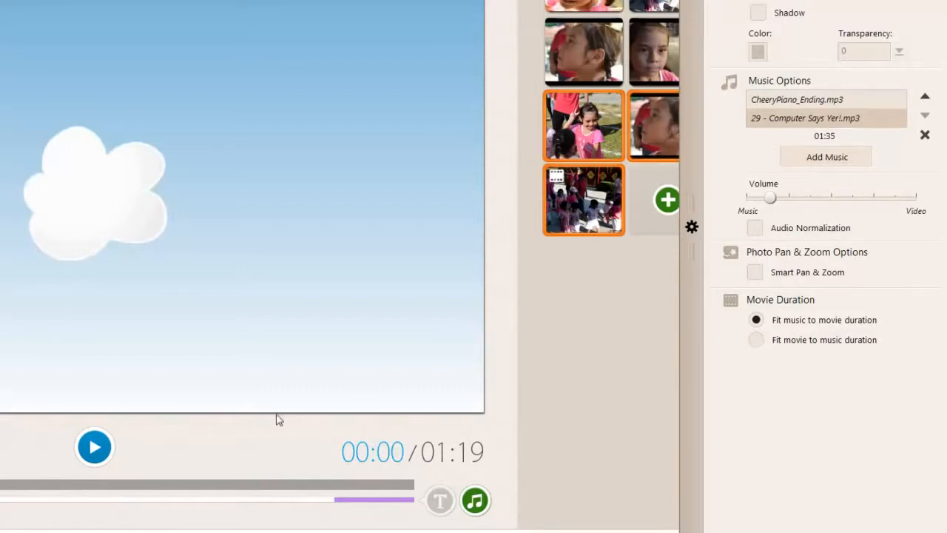
Move "29 - Computer Says Yer!.mp3" above CheeryPiano_Ending.mp3 in the music order and preview the movie.
click(106, 451)
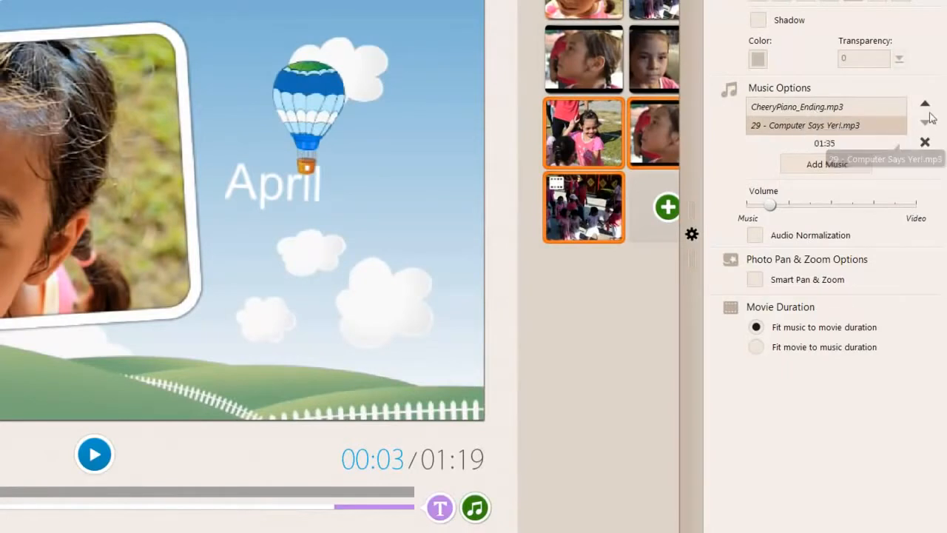
click(926, 108)
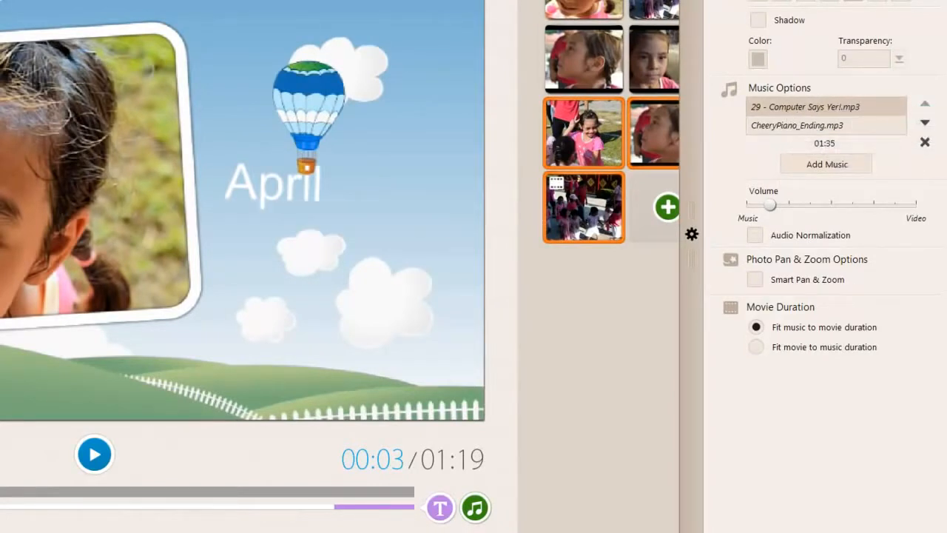
click(99, 457)
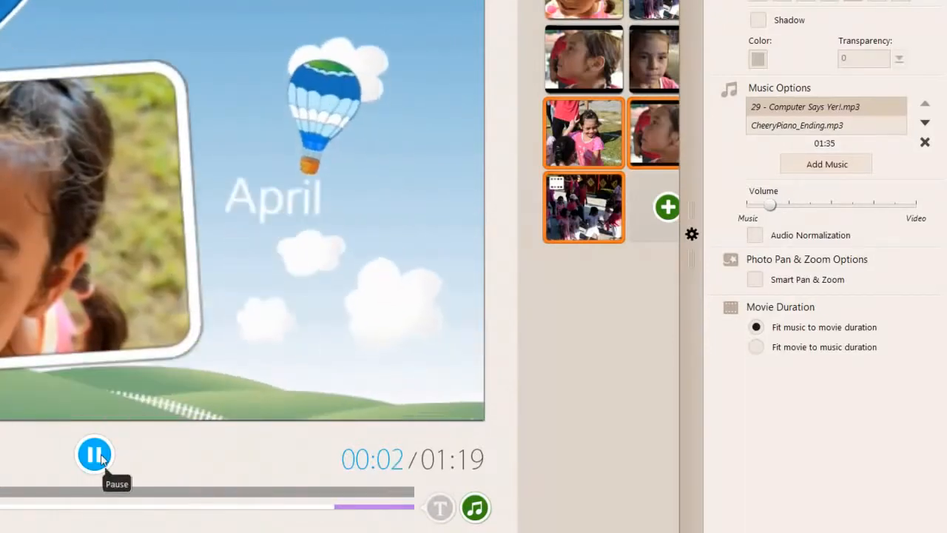
Pause the preview and try Audio Normalization and Smart Pan & Zoom, switching each option back off.
click(101, 459)
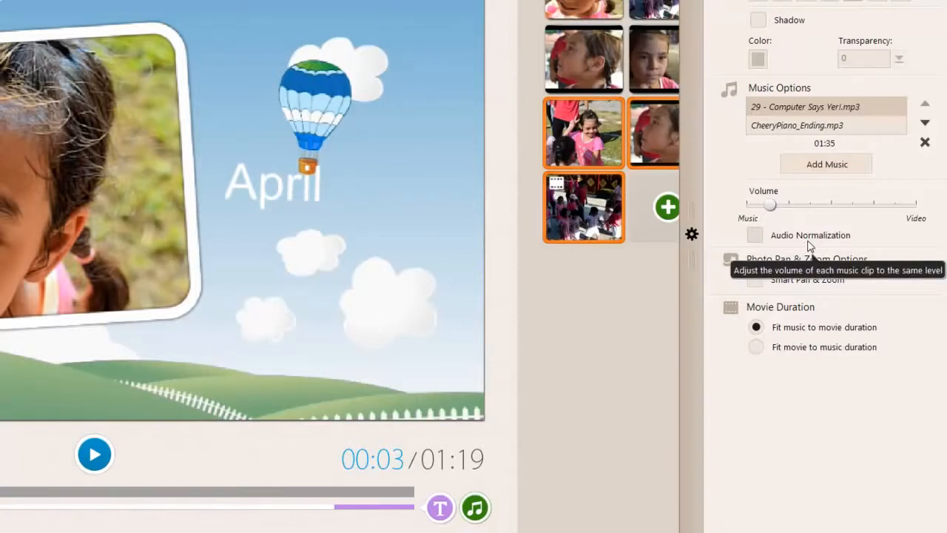
click(755, 236)
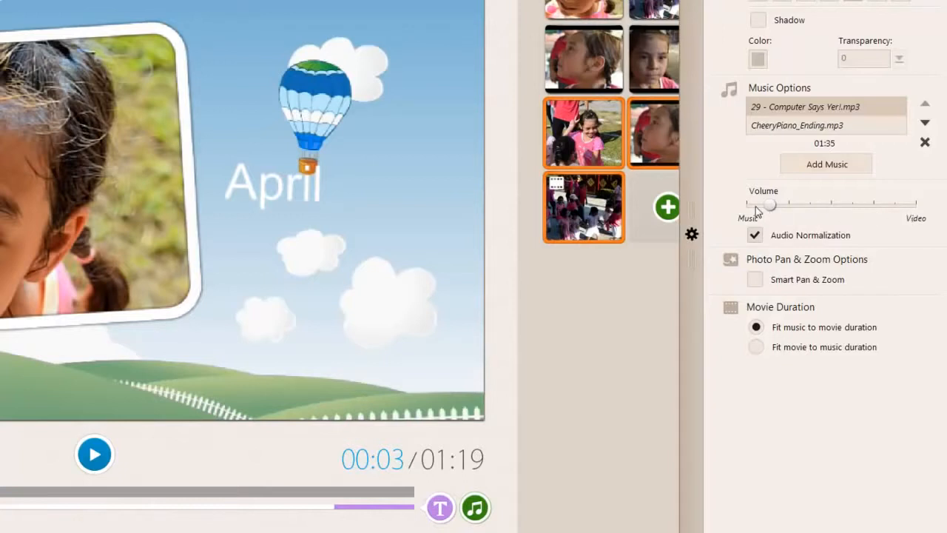
click(755, 234)
click(758, 281)
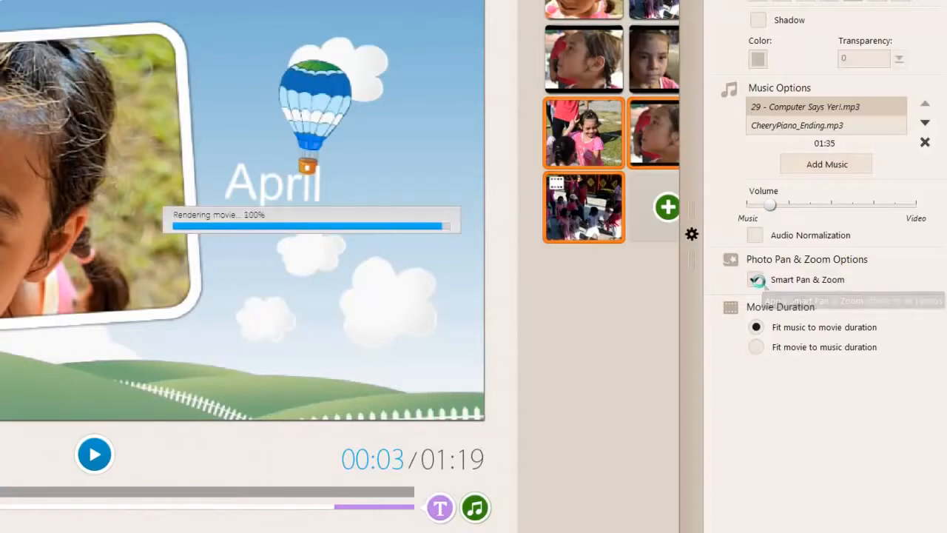
click(756, 281)
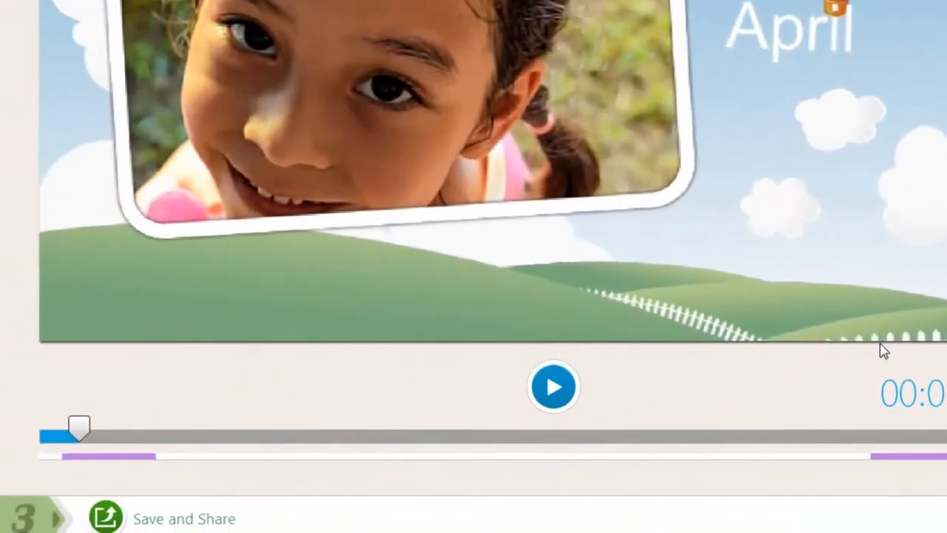
Go to Save and Share and examine the online sharing sites and the MPEG-4 profiles for computer playback.
click(176, 521)
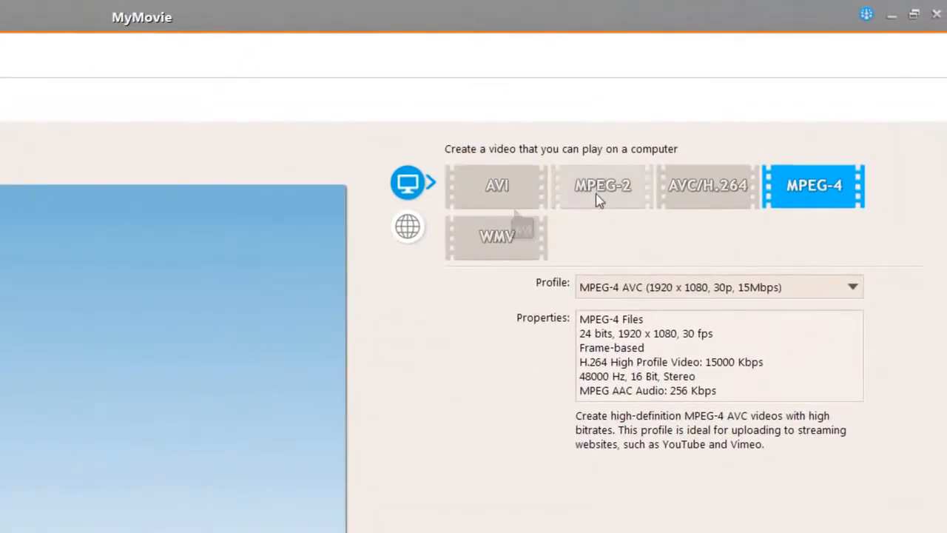
click(414, 236)
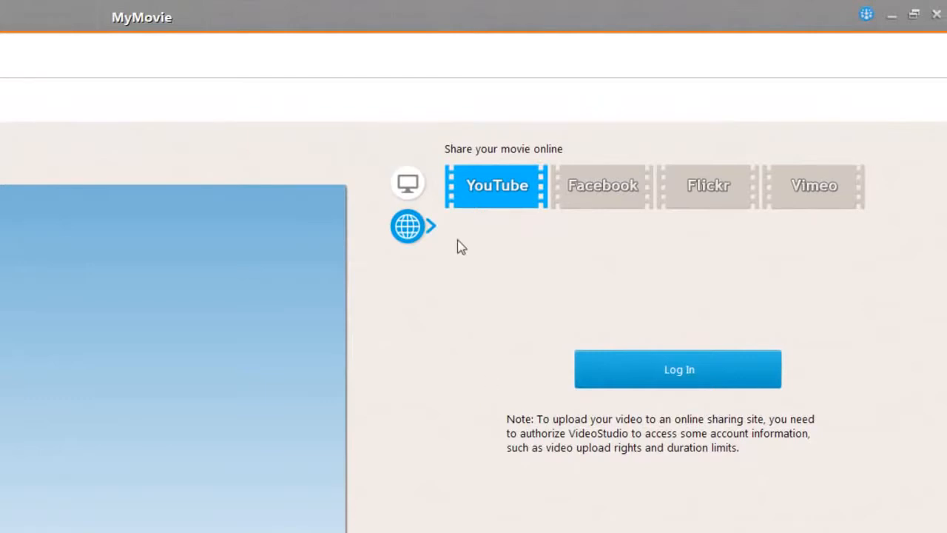
click(409, 183)
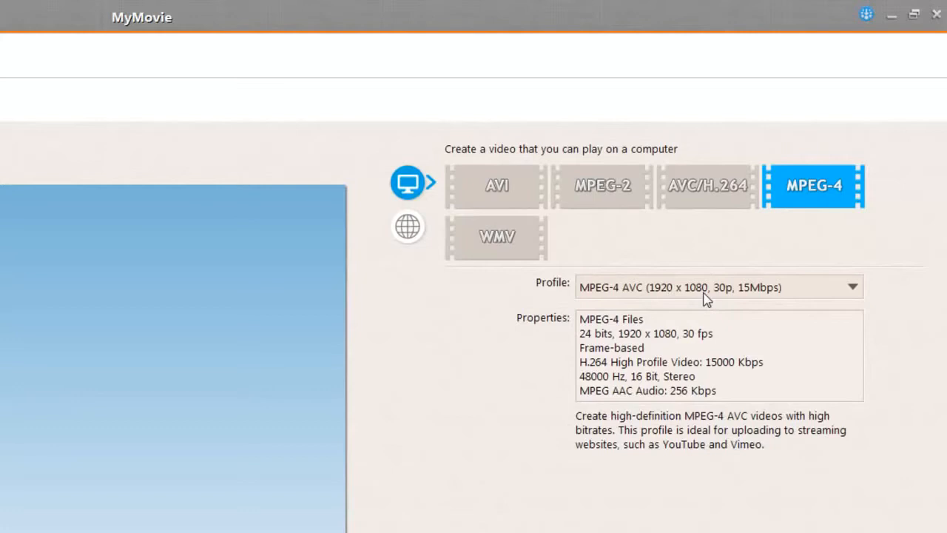
click(853, 290)
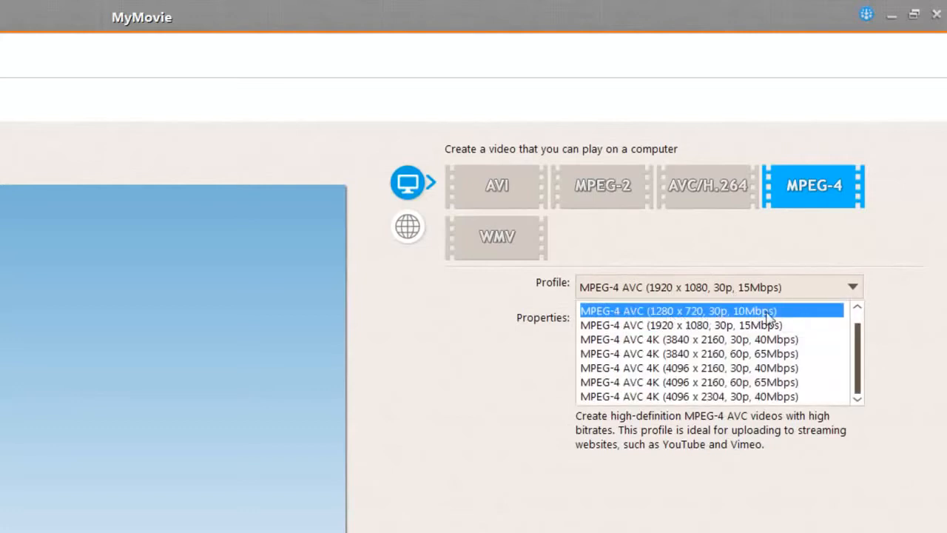
click(488, 381)
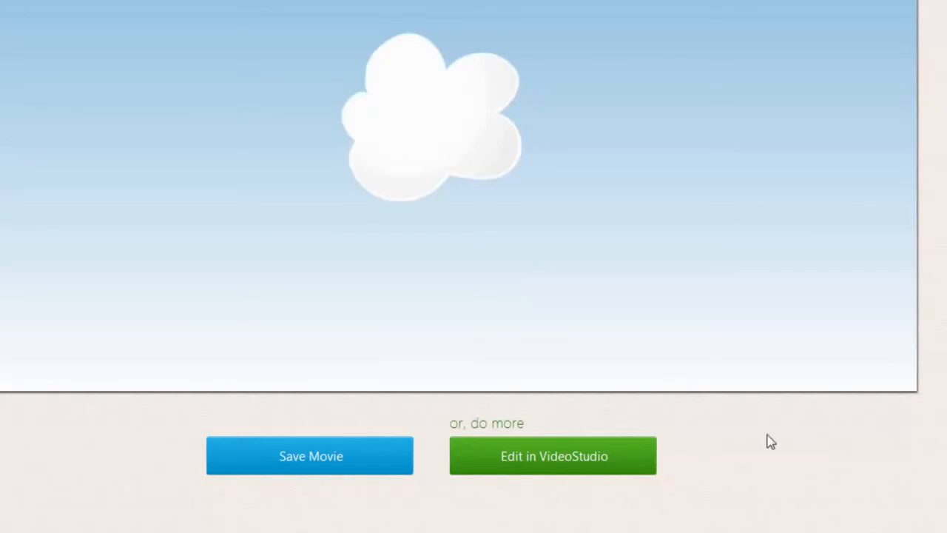
Send the movie to Corel VideoStudio for further editing, discarding the changes to the untitled project open there.
click(638, 448)
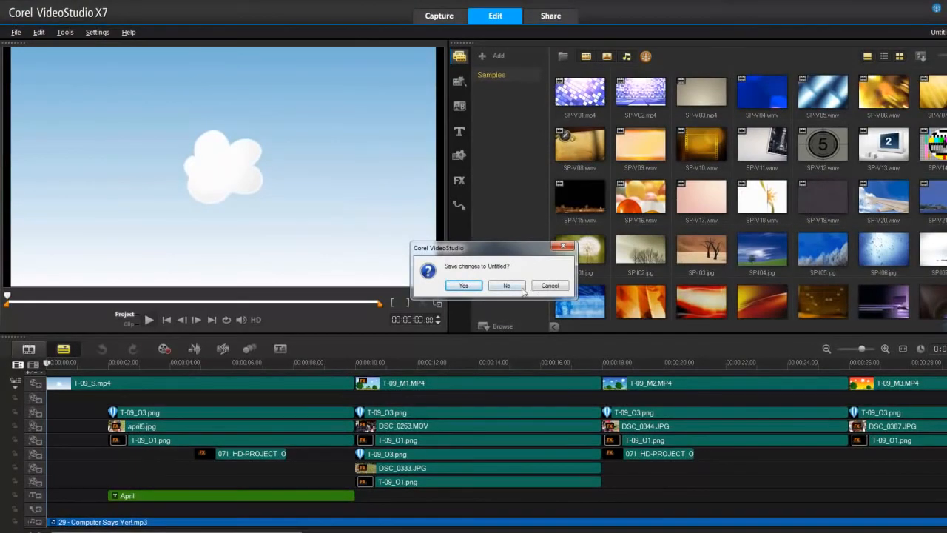
click(522, 287)
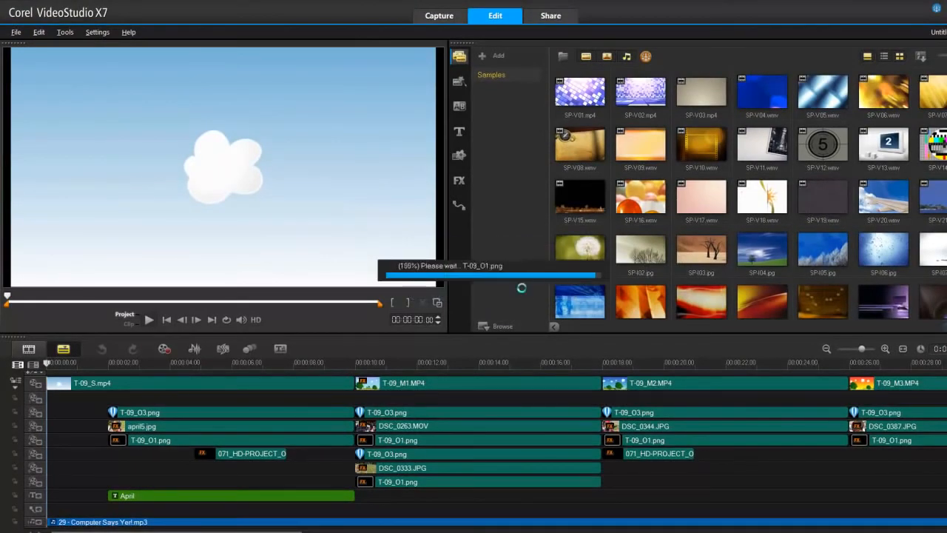